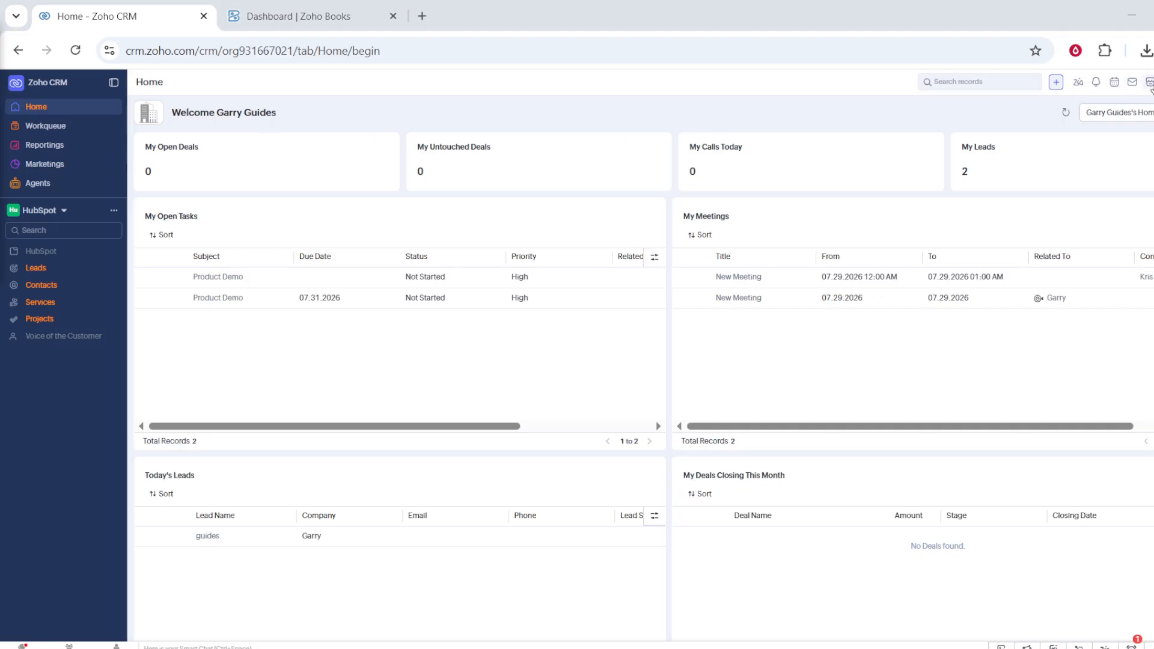
From Setup, go to Modules and Fields and start creating a new module.
{"action": "left_click", "coordinate": [1148, 82]}
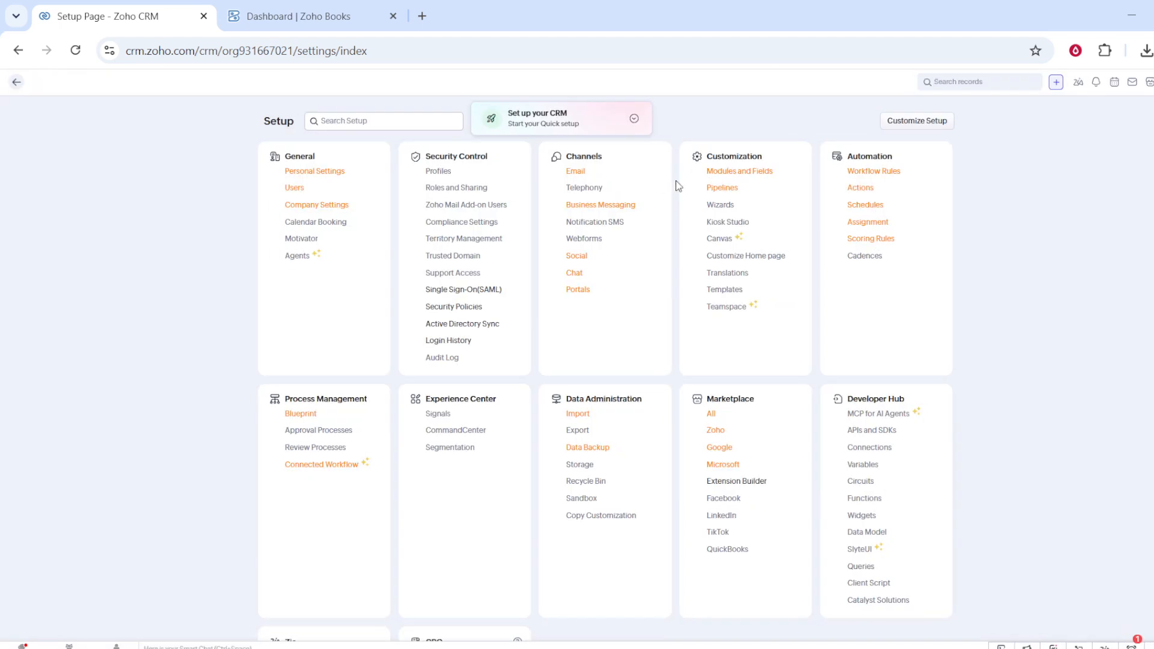
{"action": "left_click", "coordinate": [761, 176]}
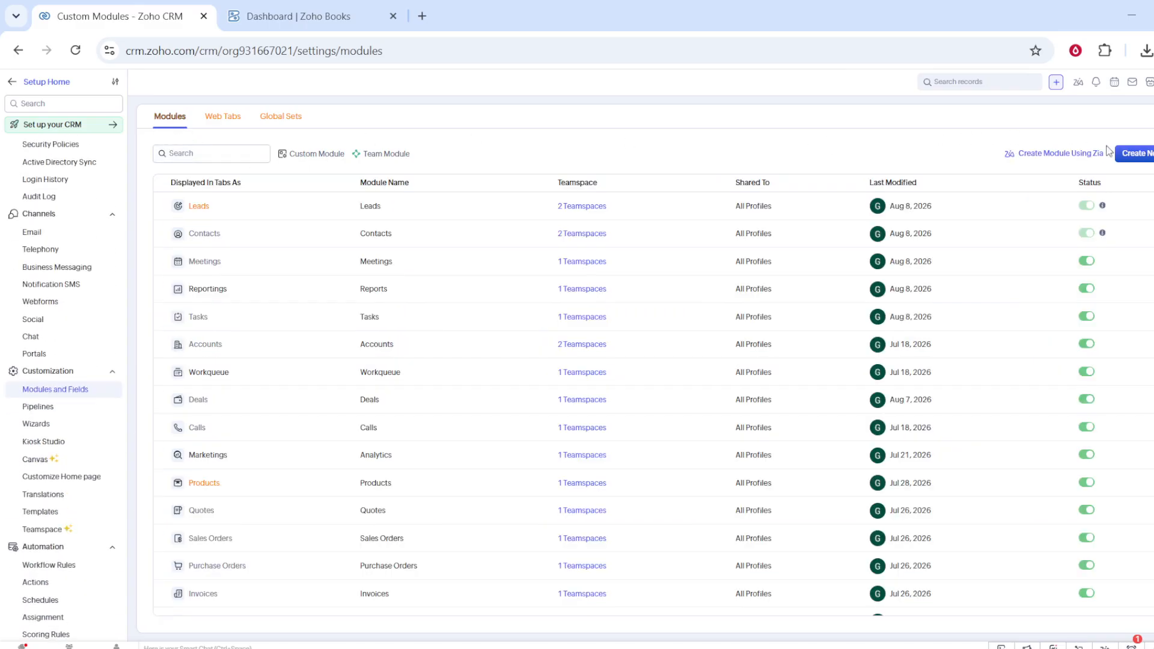
{"action": "left_click", "coordinate": [1126, 155]}
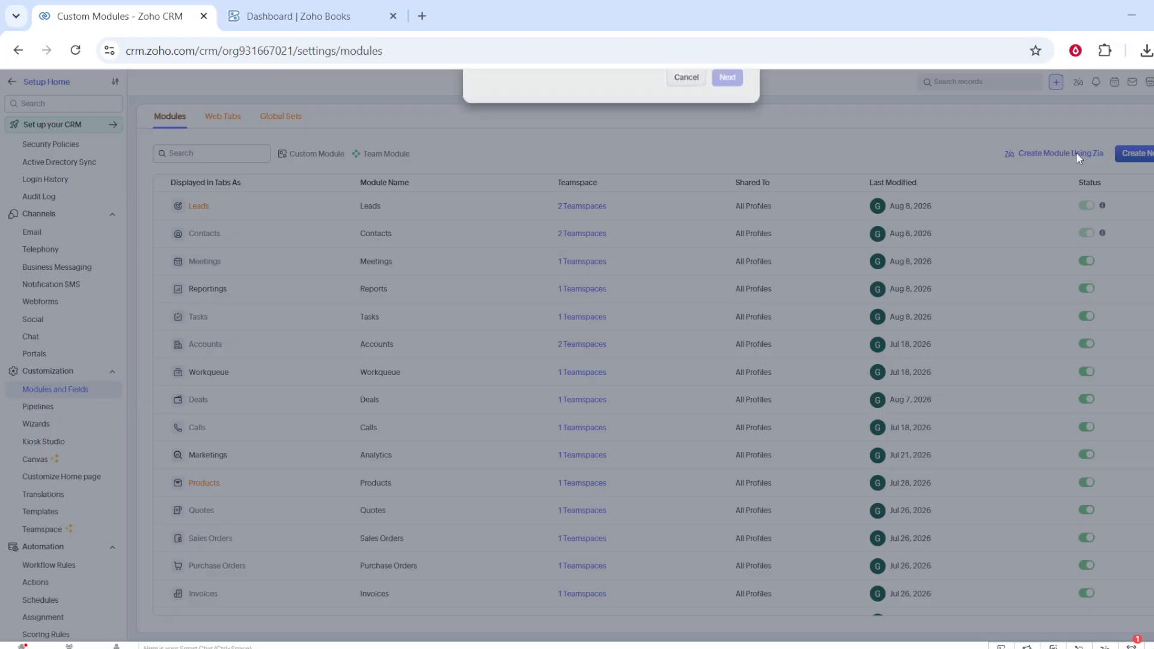
Pick Team Modules as the module type and continue to the layout editor.
{"action": "left_click", "coordinate": [682, 242]}
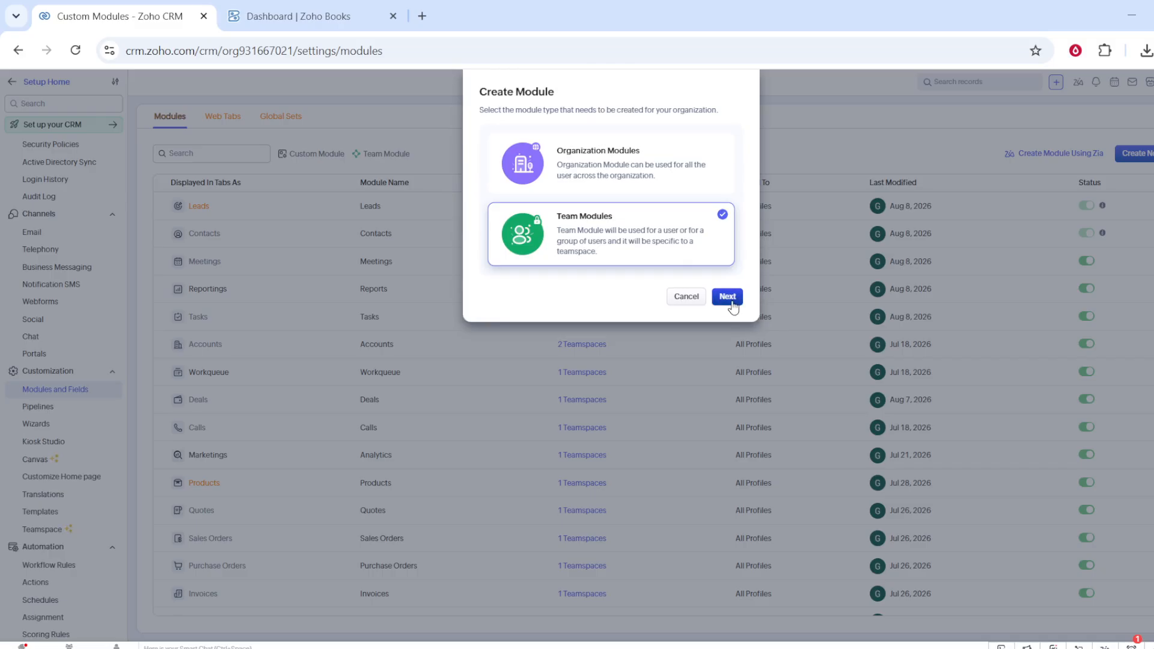
{"action": "left_click", "coordinate": [731, 299]}
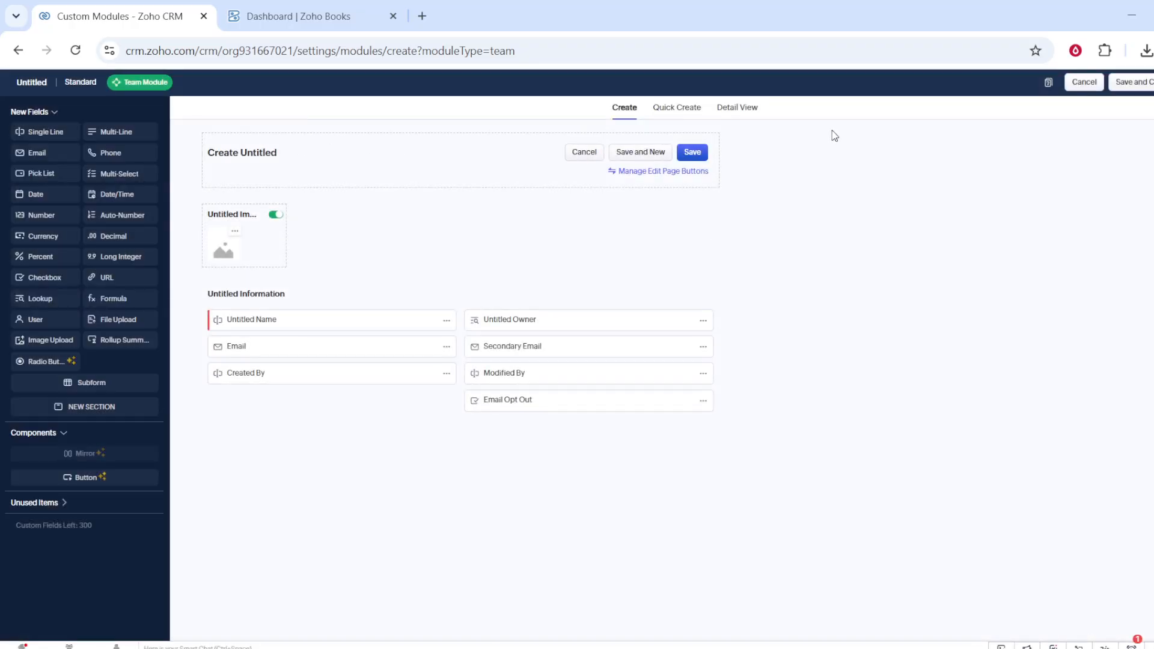
Name the module 'Employee payments' as plural and singular, and add a Date/Time field.
{"action": "left_click", "coordinate": [27, 88]}
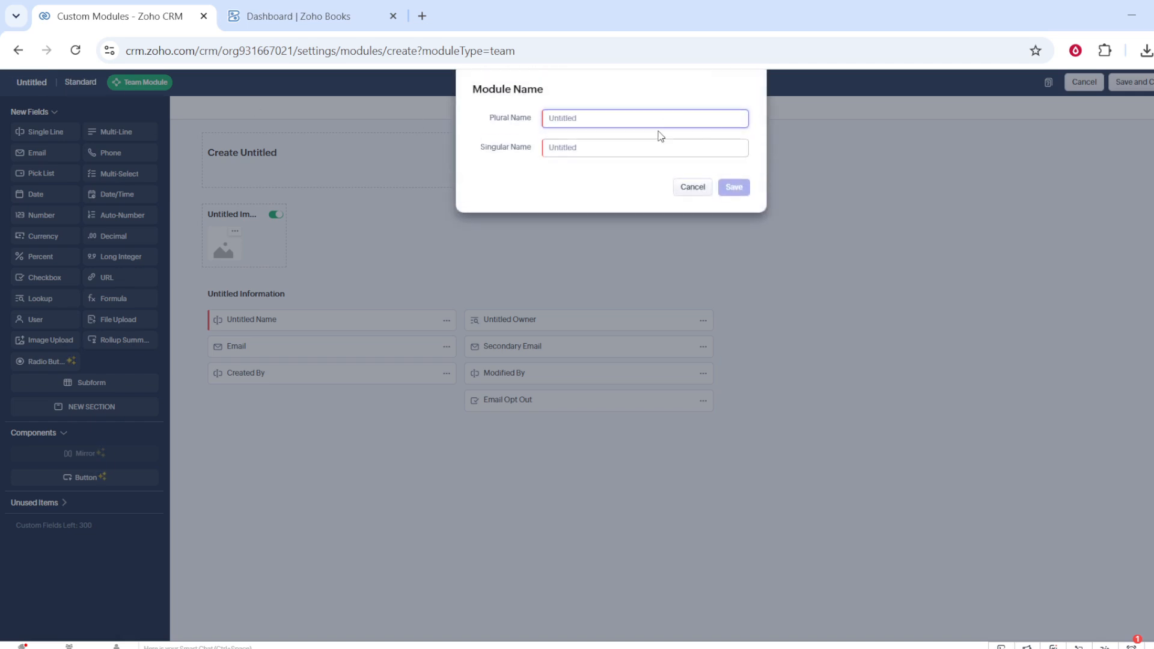
{"action": "type", "text": "Employee payments"}
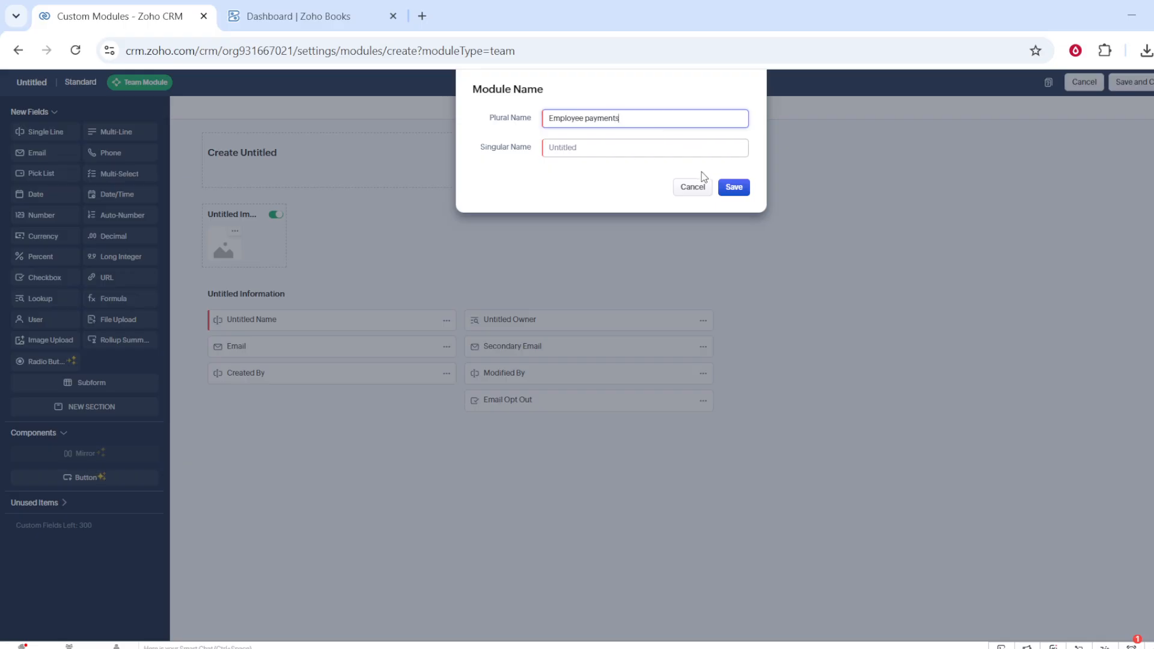
{"action": "left_click", "coordinate": [697, 147]}
{"action": "type", "text": "Employee payments"}
{"action": "left_click", "coordinate": [737, 189]}
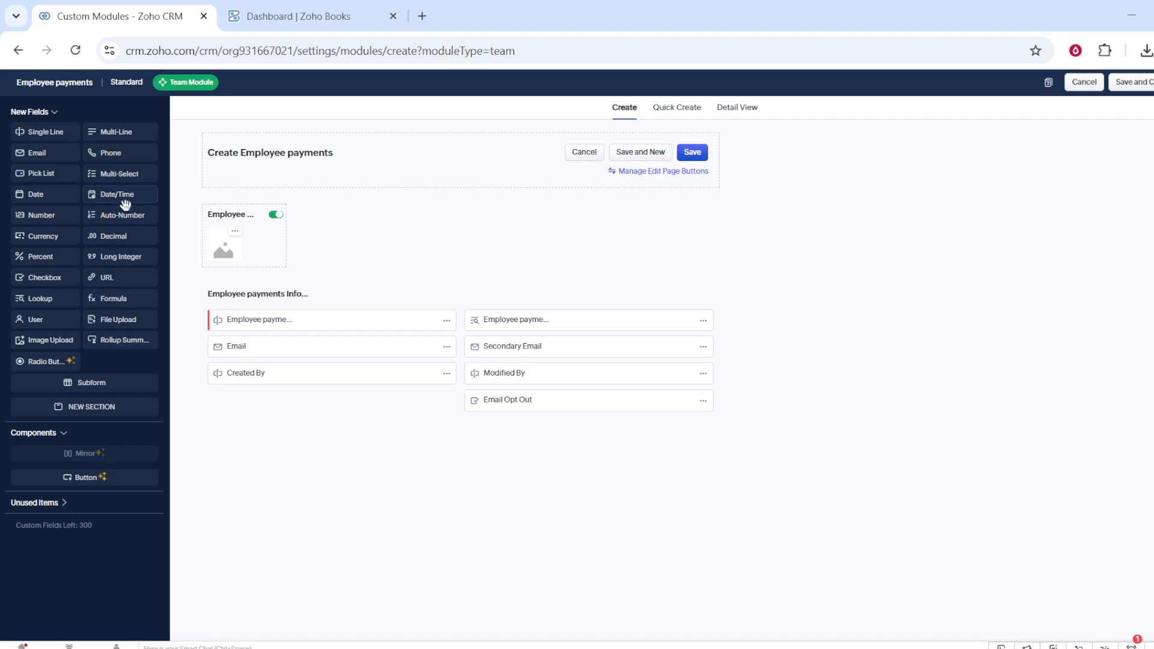
{"action": "left_click_drag", "start_coordinate": [117, 199], "coordinate": [271, 364]}
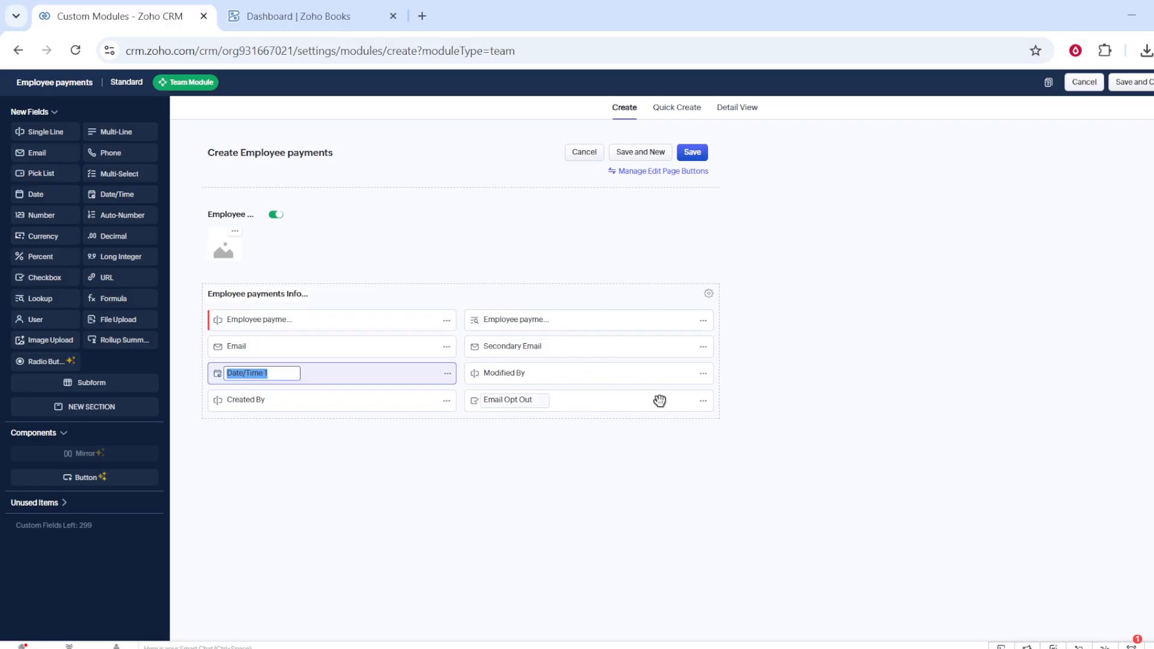
Remove the Email Opt Out field from the Employee payments layout, confirming with Yes.
{"action": "left_click", "coordinate": [703, 402]}
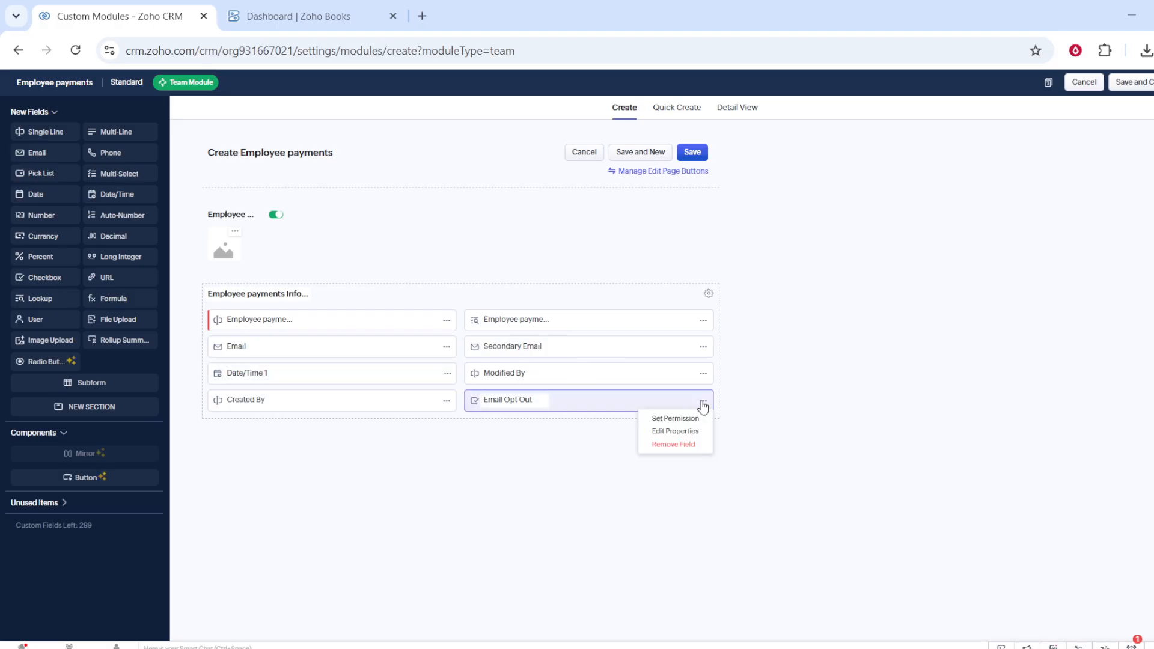
{"action": "left_click", "coordinate": [674, 445]}
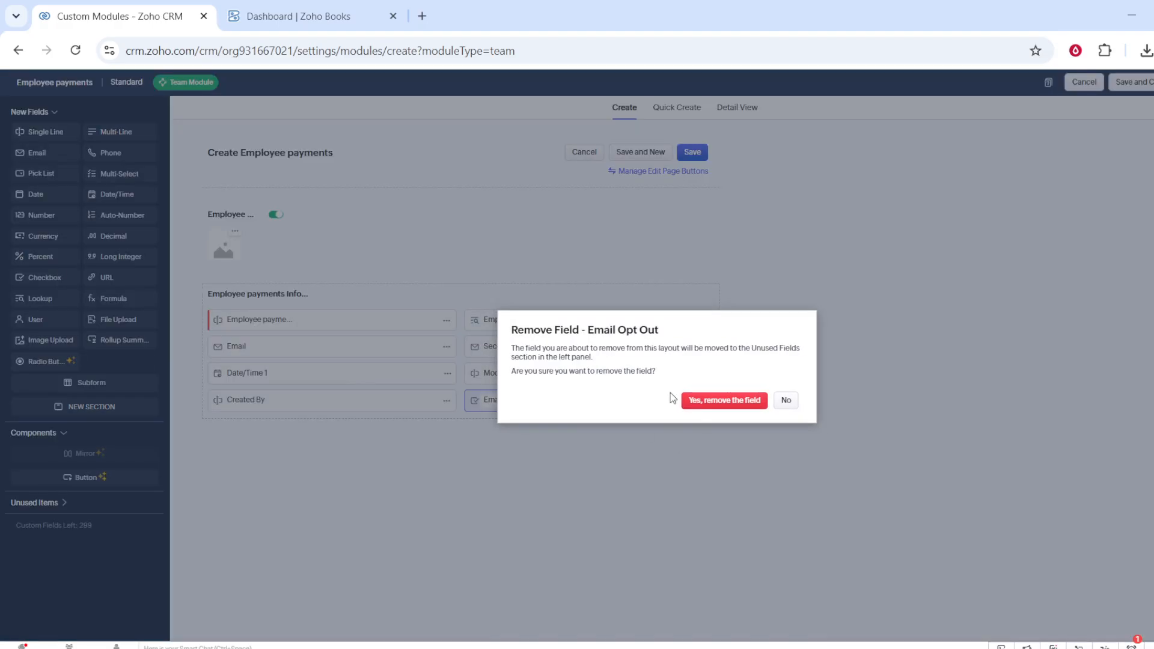
{"action": "left_click", "coordinate": [693, 403]}
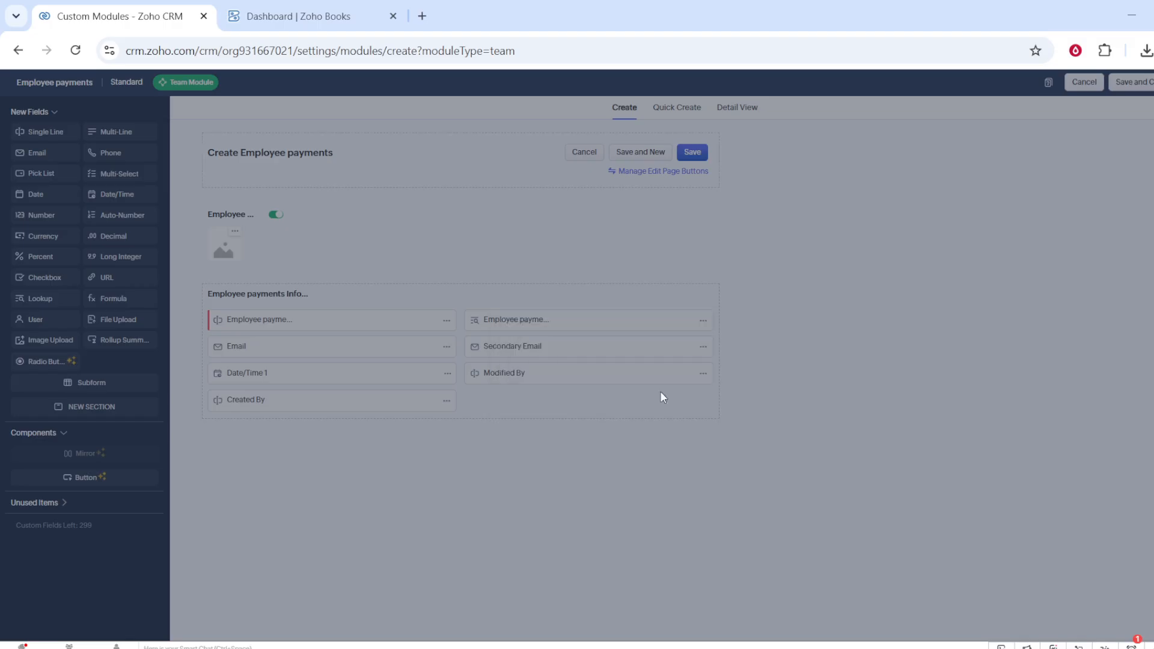
Put a Currency field in the empty slot with default properties (16 digits, 2 decimals).
{"action": "left_click_drag", "start_coordinate": [45, 238], "coordinate": [543, 405]}
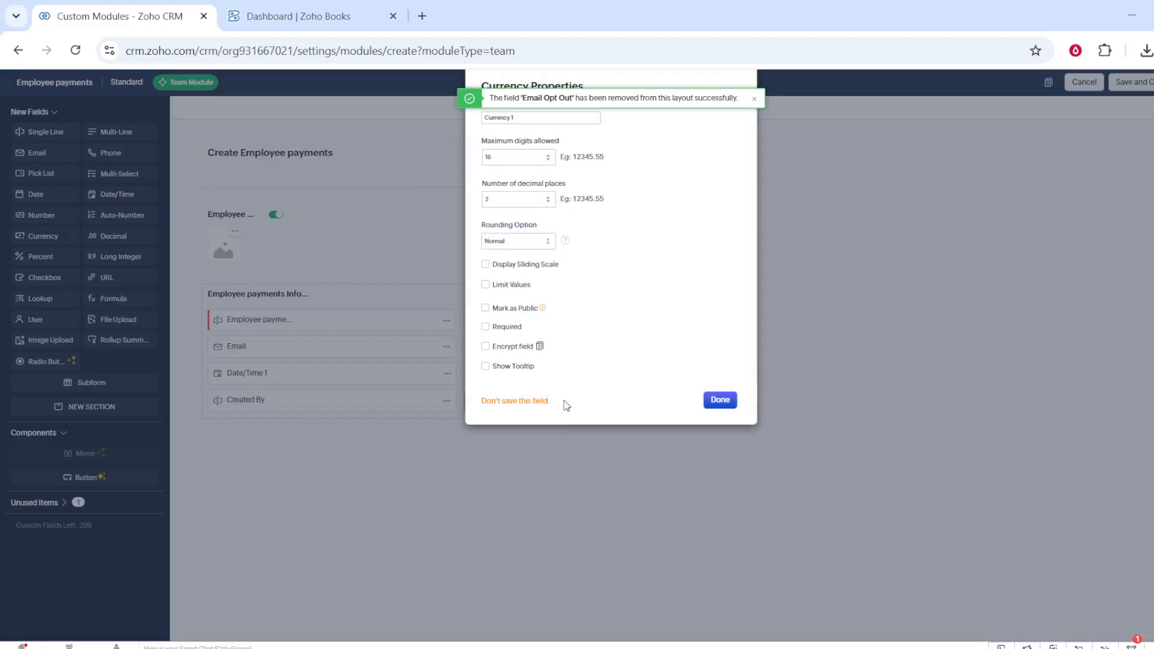
{"action": "left_click", "coordinate": [717, 404]}
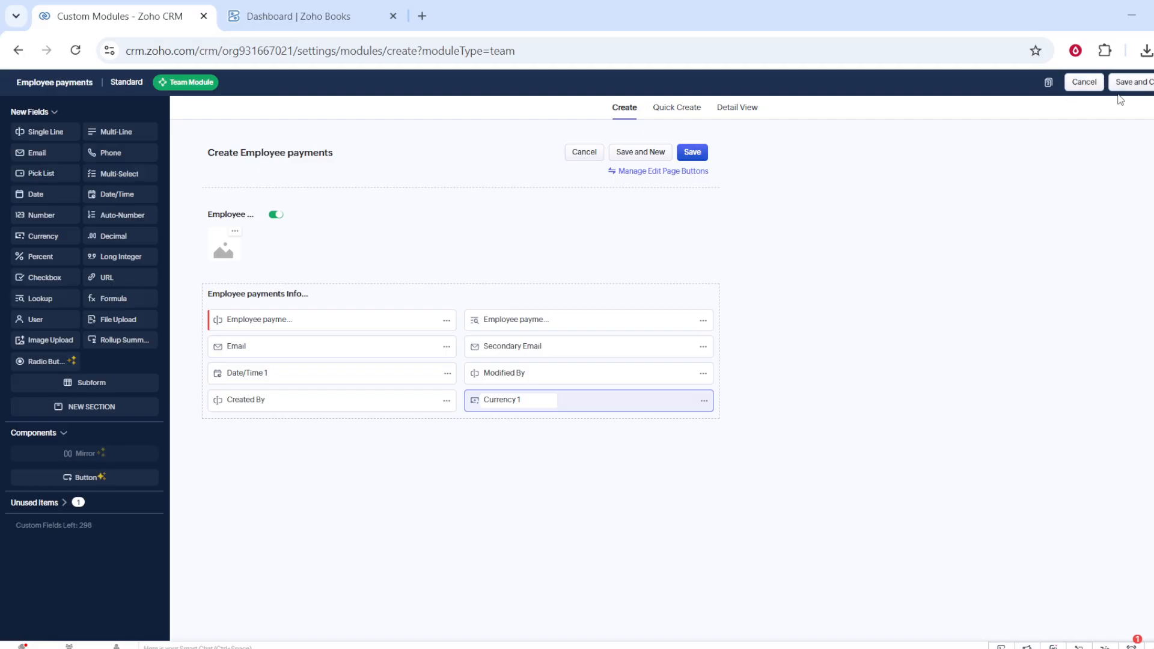
Save and close the Employee payments module, keeping it in the Root teamspace.
{"action": "left_click", "coordinate": [1131, 82]}
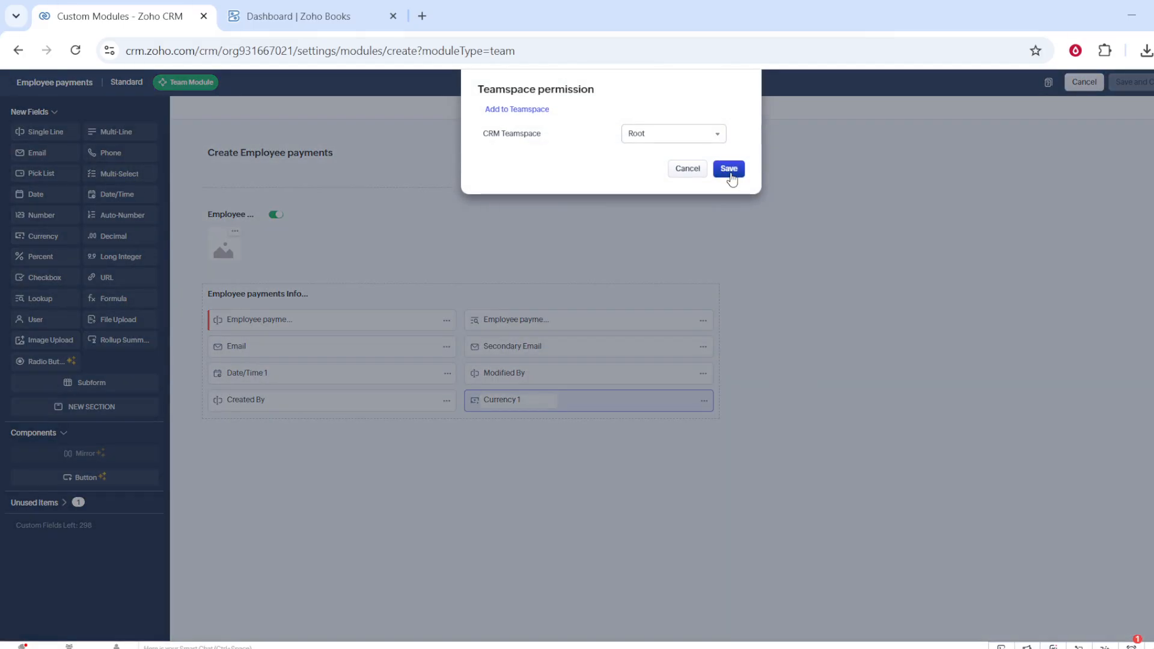
{"action": "left_click", "coordinate": [729, 170]}
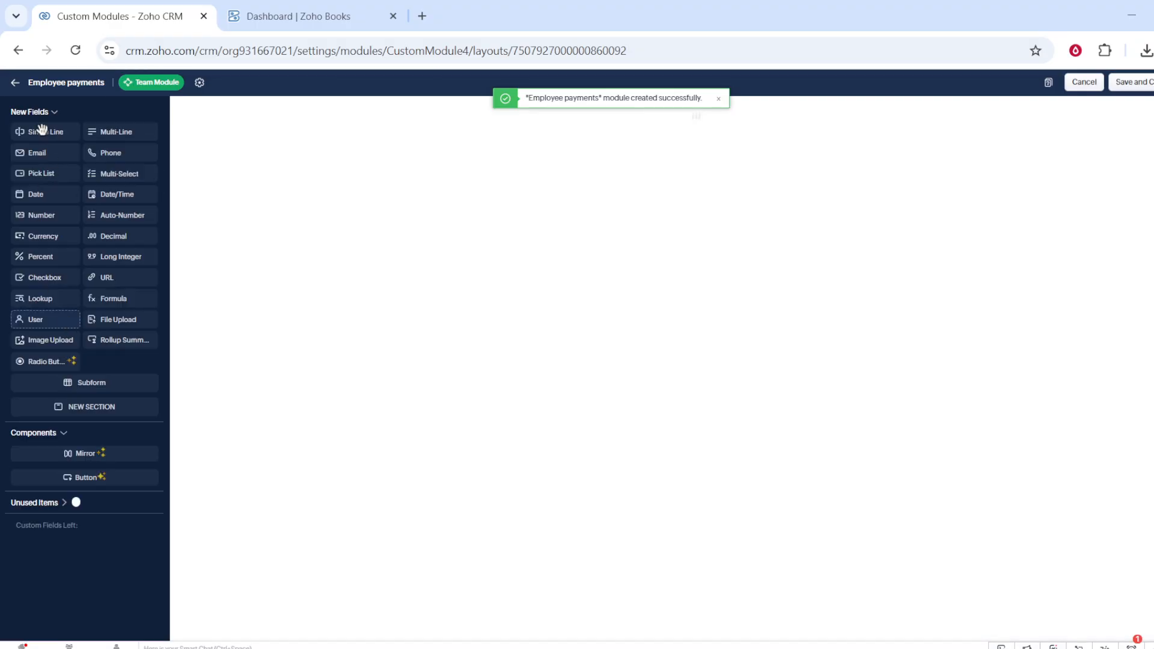
Review the module's layout rules and field list (Currency 1, Date/Time 1), then return to Modules.
{"action": "left_click", "coordinate": [16, 88]}
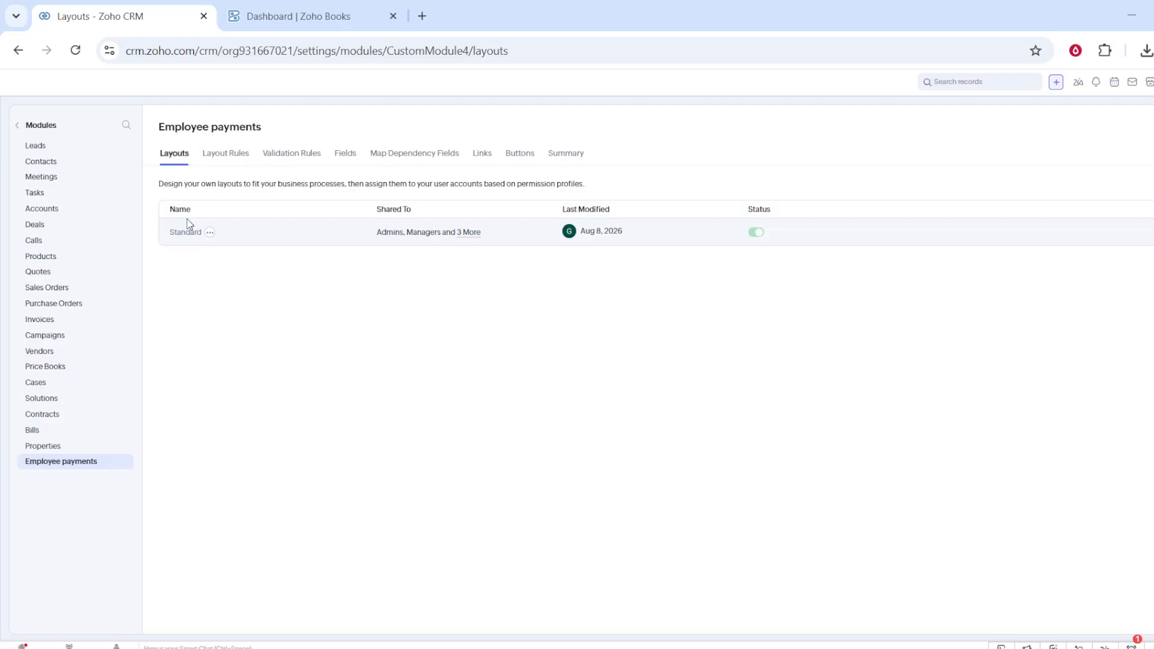
{"action": "left_click", "coordinate": [226, 157]}
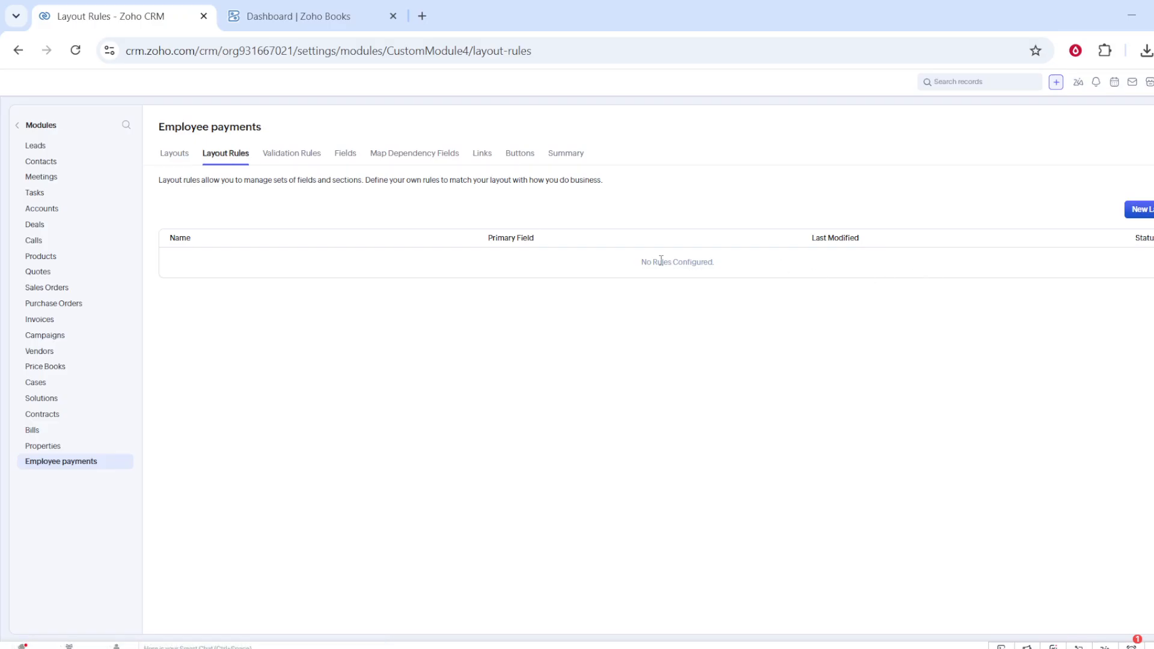
{"action": "left_click", "coordinate": [355, 157]}
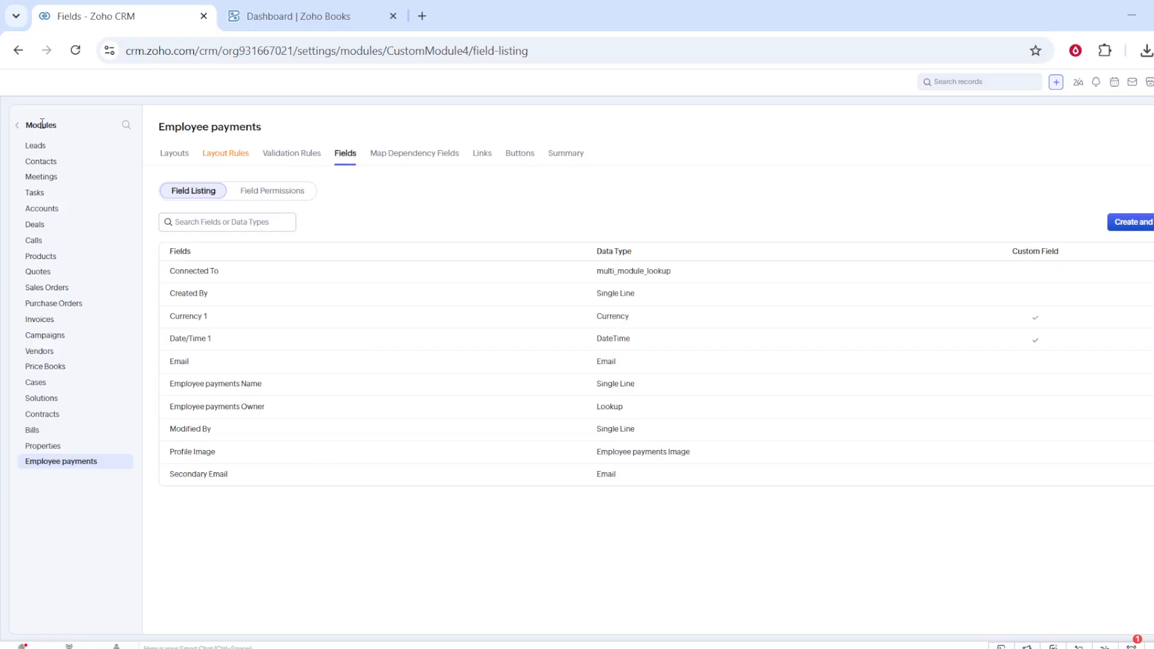
{"action": "left_click", "coordinate": [16, 127]}
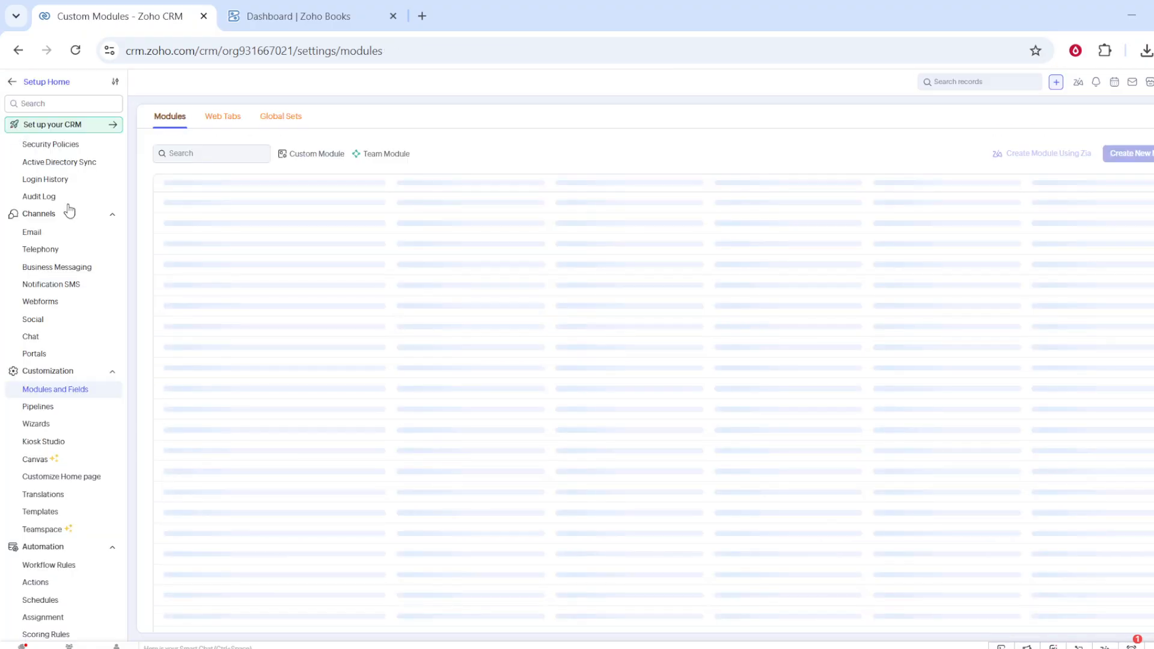
Go to Blueprint settings under Process Management in the setup sidebar.
{"action": "scroll", "coordinate": [63, 354], "scroll_direction": "down", "scroll_amount": 1}
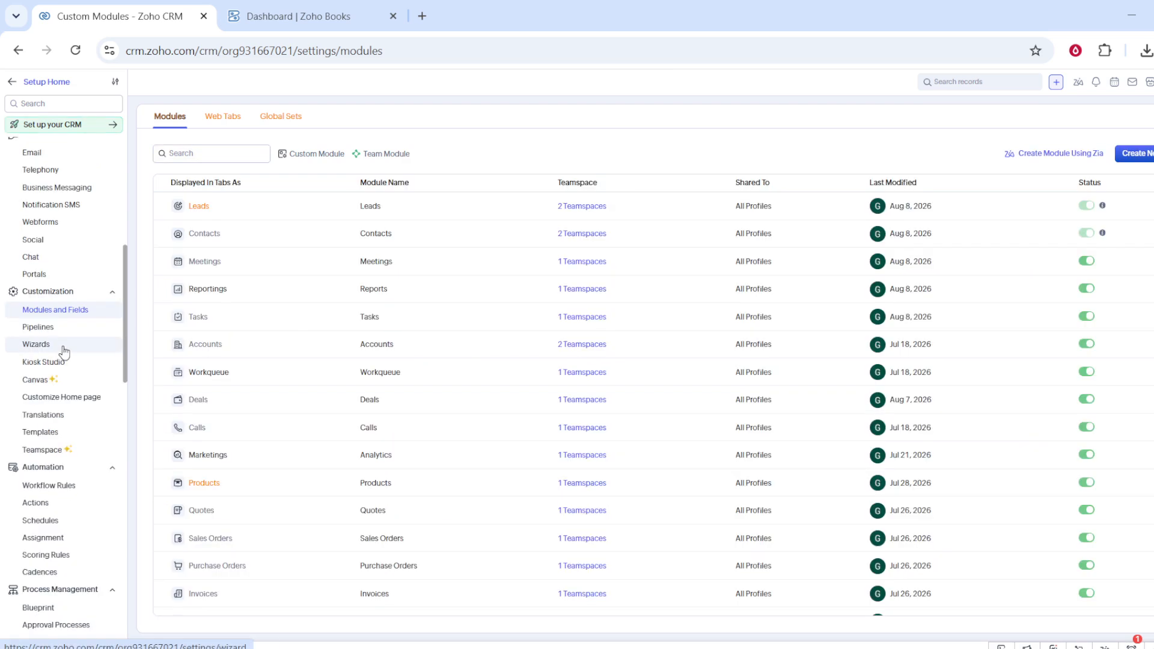
{"action": "scroll", "coordinate": [66, 355], "scroll_direction": "down", "scroll_amount": 1}
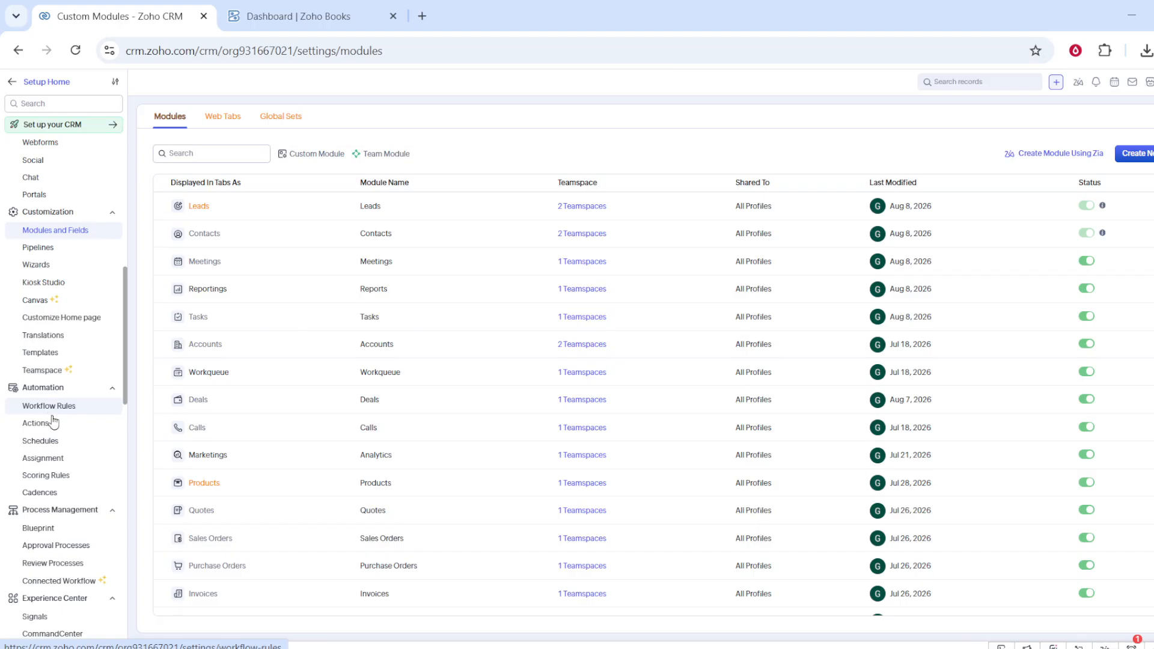
{"action": "left_click", "coordinate": [44, 532]}
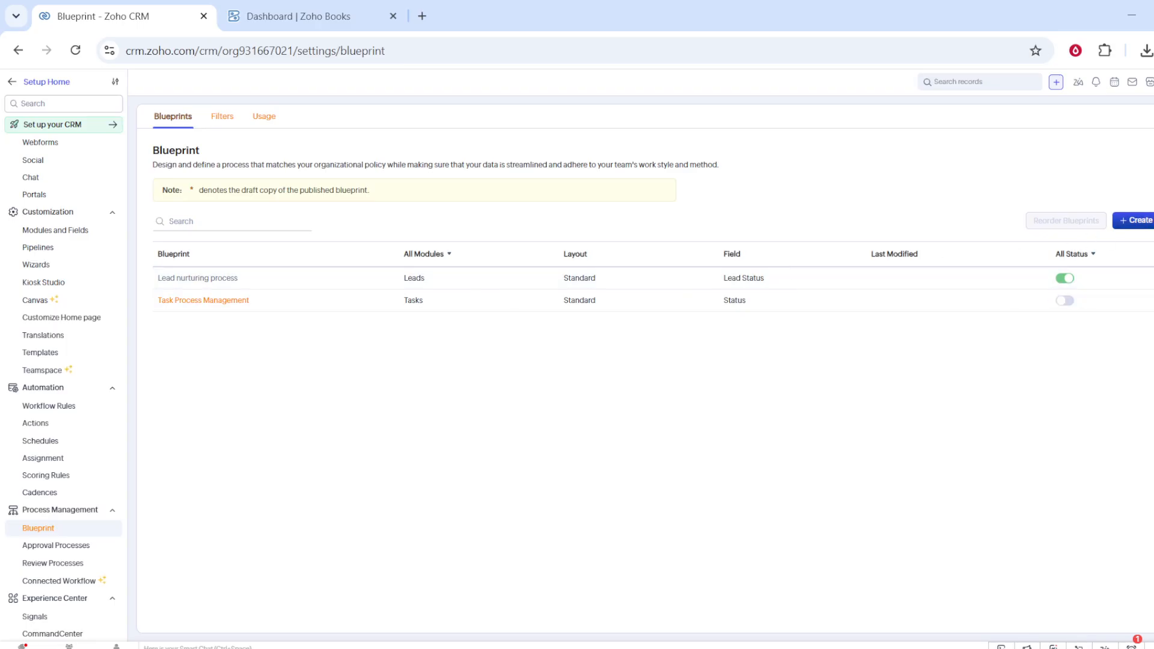
Start a new blueprint named Employee payments for the Leads module.
{"action": "left_click", "coordinate": [1132, 220]}
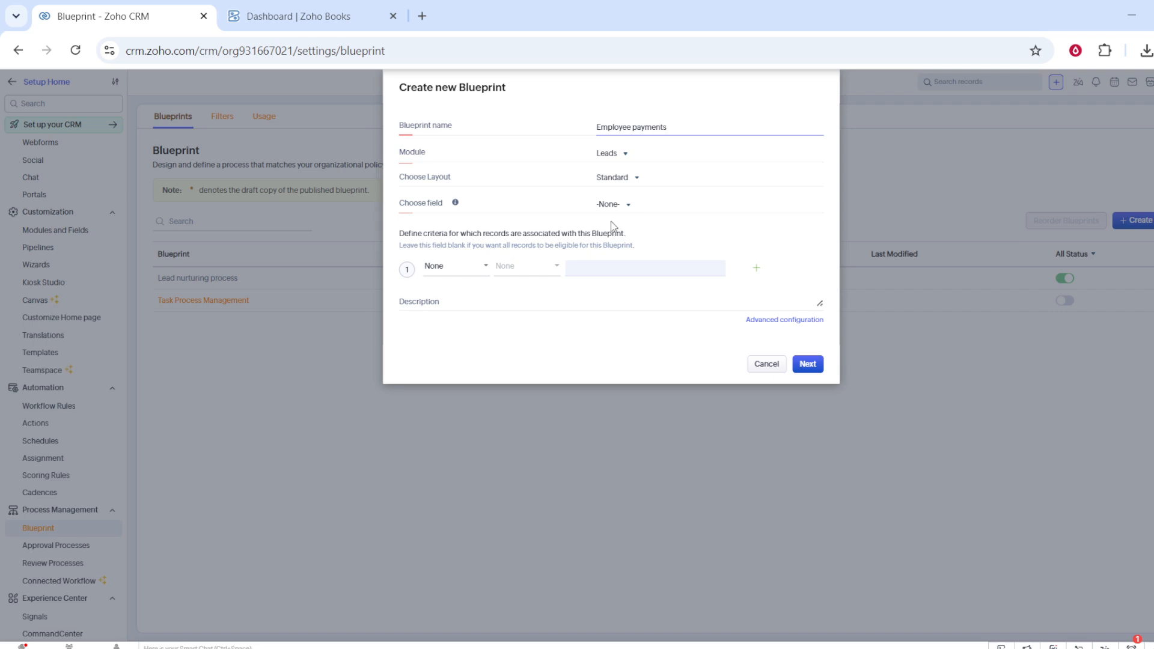
Choose Rating as the blueprint field for Leads' Standard layout and open the editor.
{"action": "left_click", "coordinate": [618, 271]}
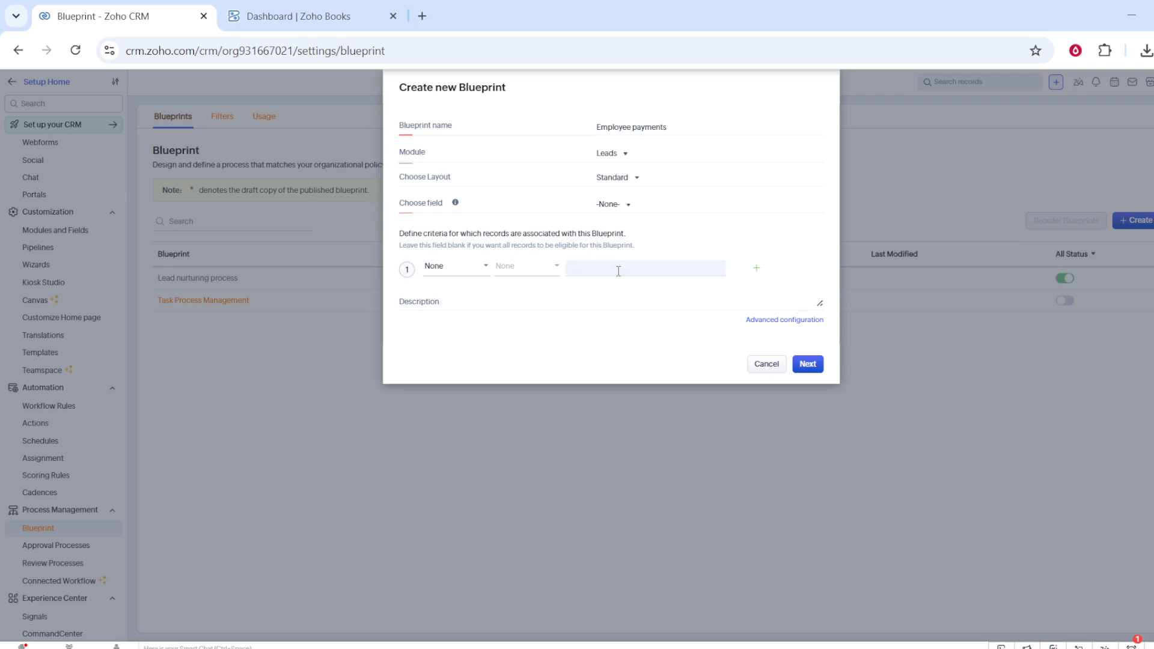
{"action": "left_click", "coordinate": [808, 365]}
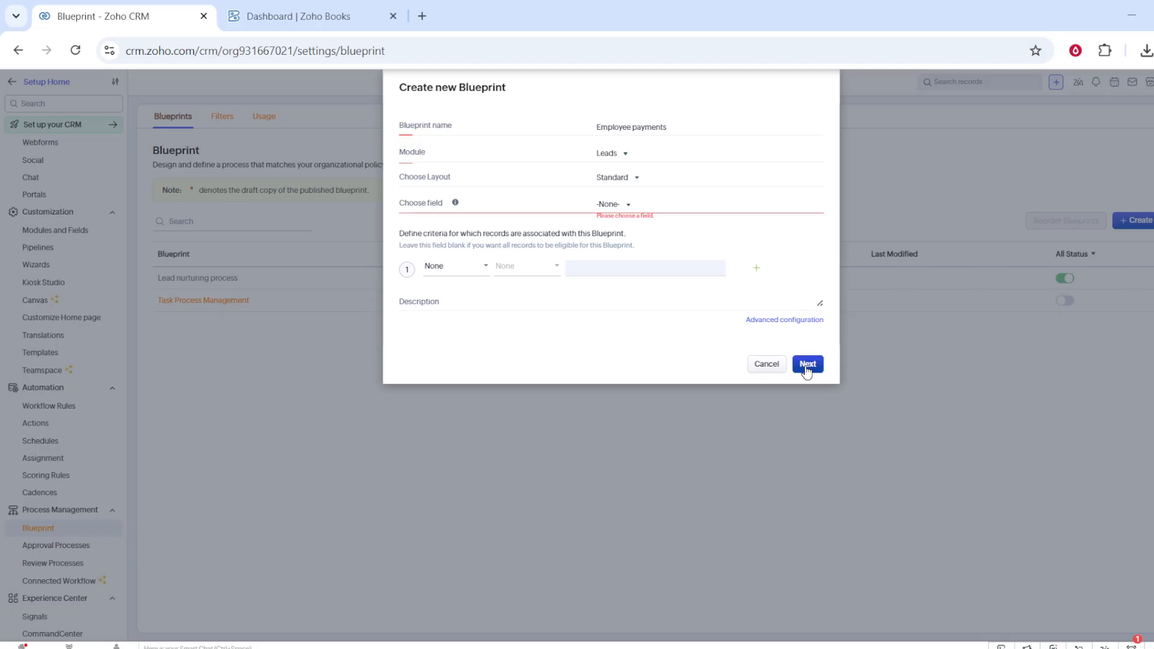
{"action": "left_click", "coordinate": [624, 208]}
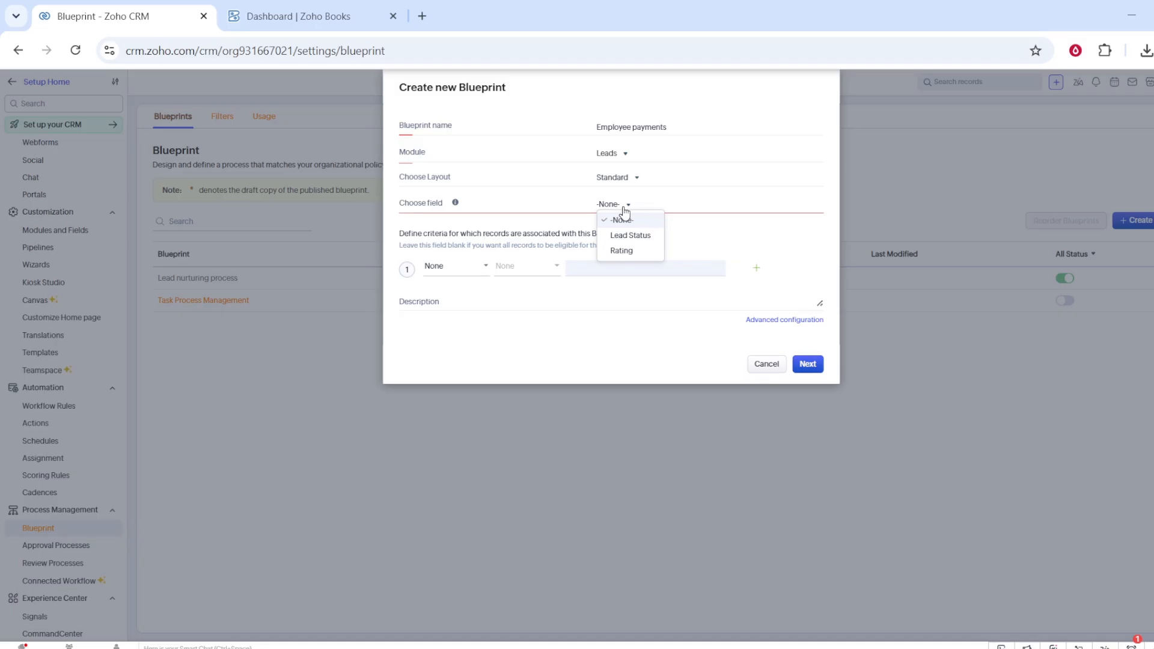
{"action": "left_click", "coordinate": [625, 250]}
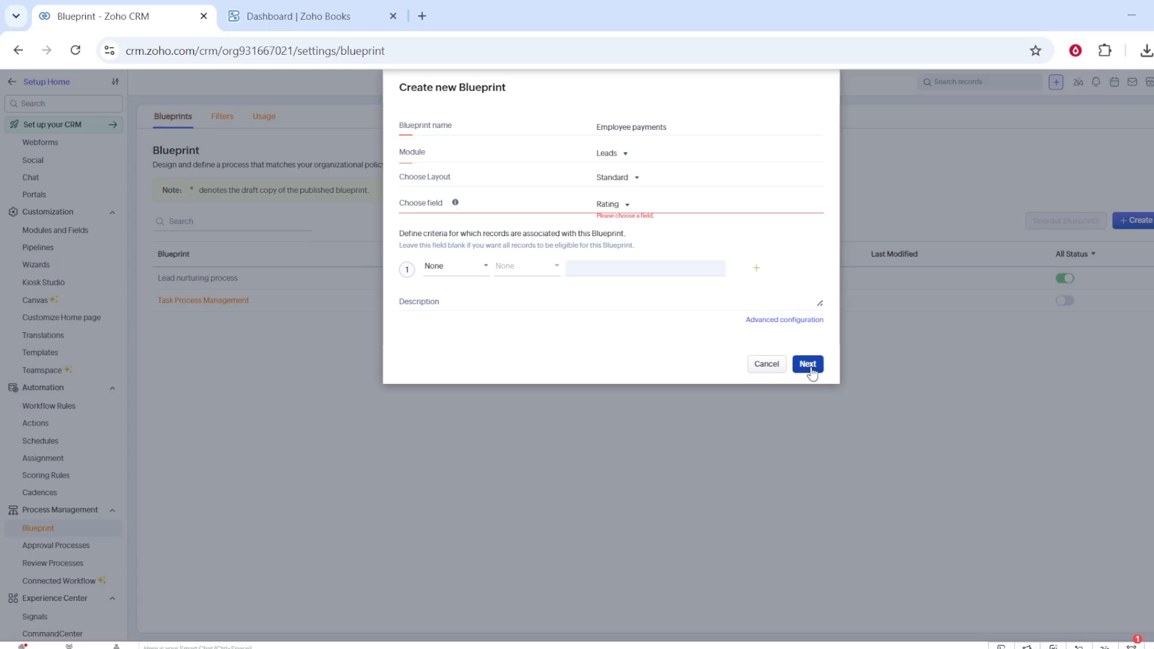
{"action": "left_click", "coordinate": [810, 369]}
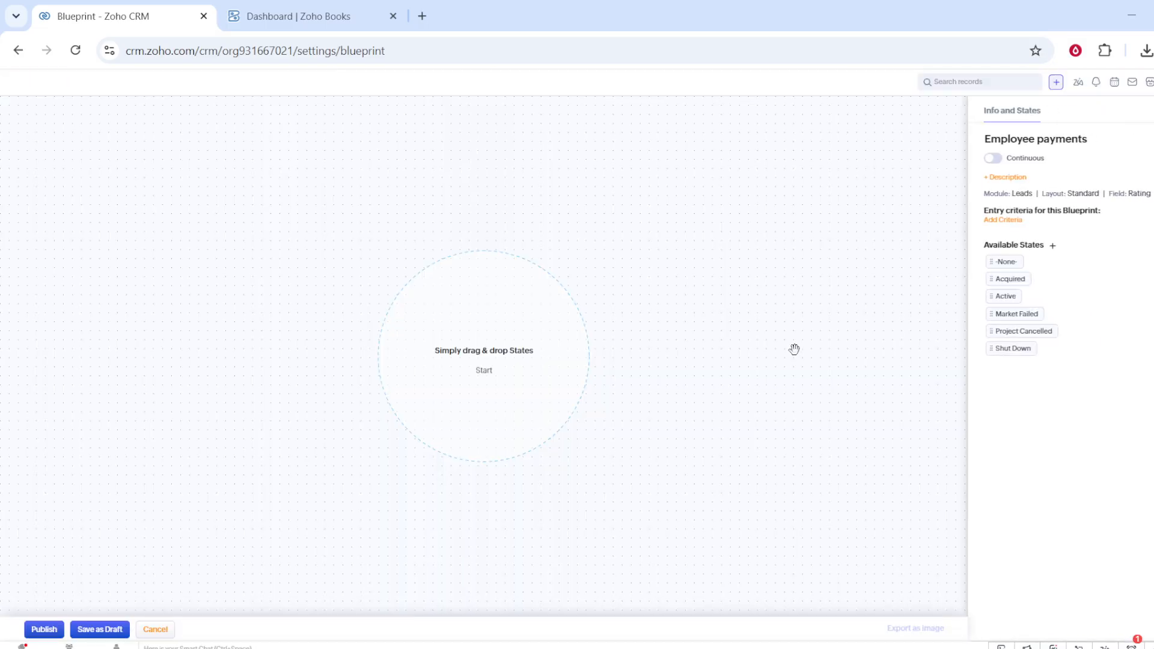